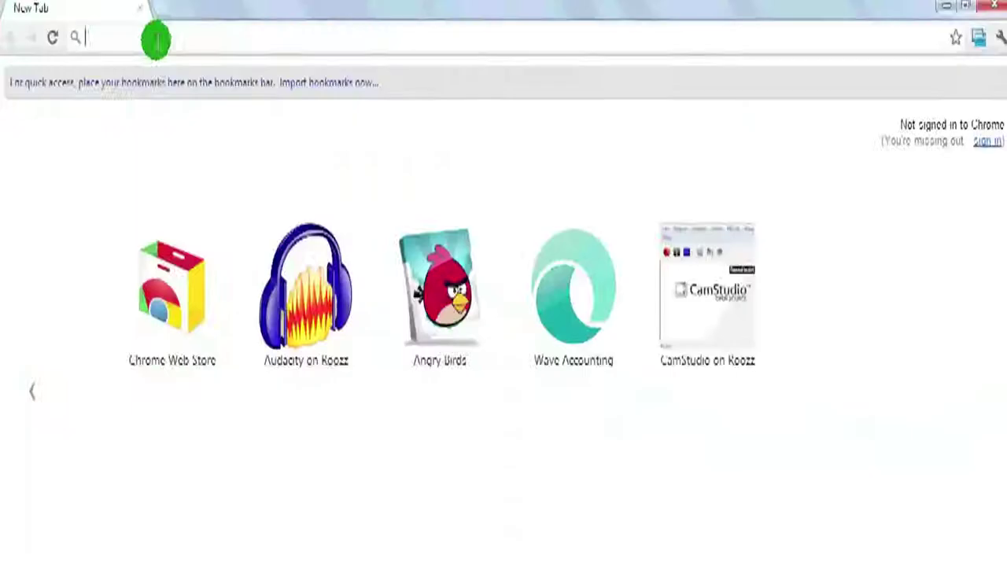
Load the Report Bee demo site at demo.reportbee.com in Chrome.
text(d)
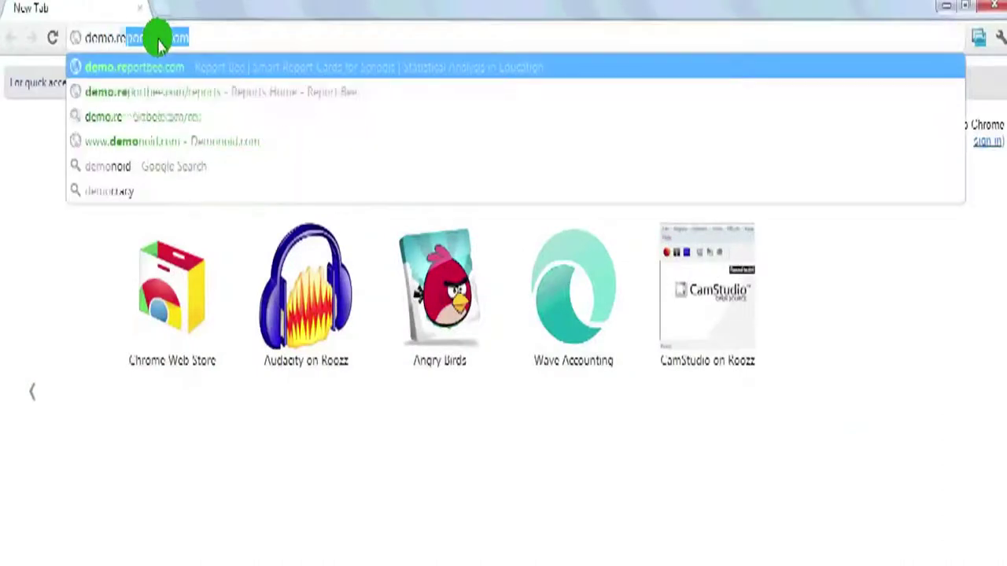
text(emo.reportbeec)
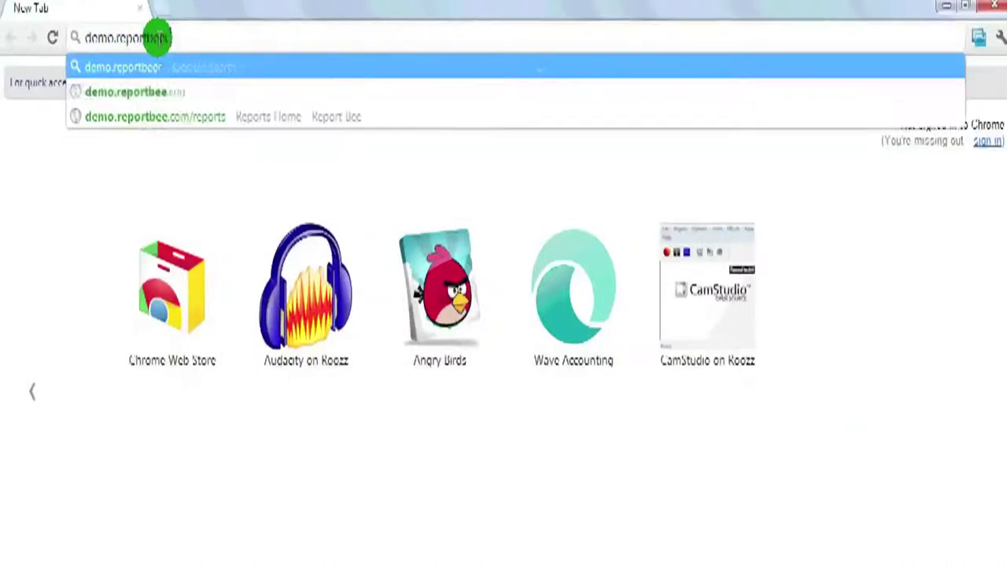
key(Return)
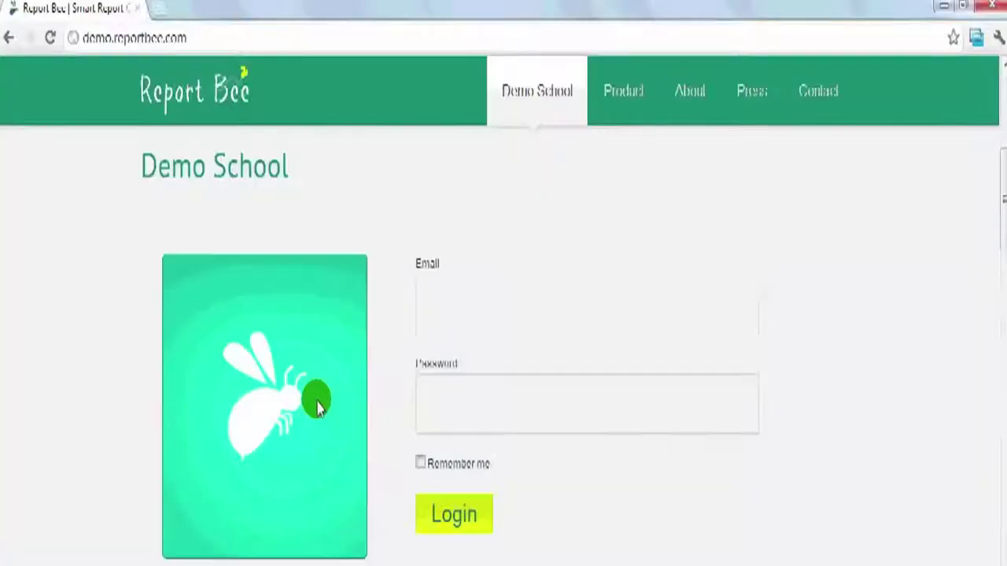
Enter the demo teacher's e-mail address in the login form and move on to the password.
click(457, 306)
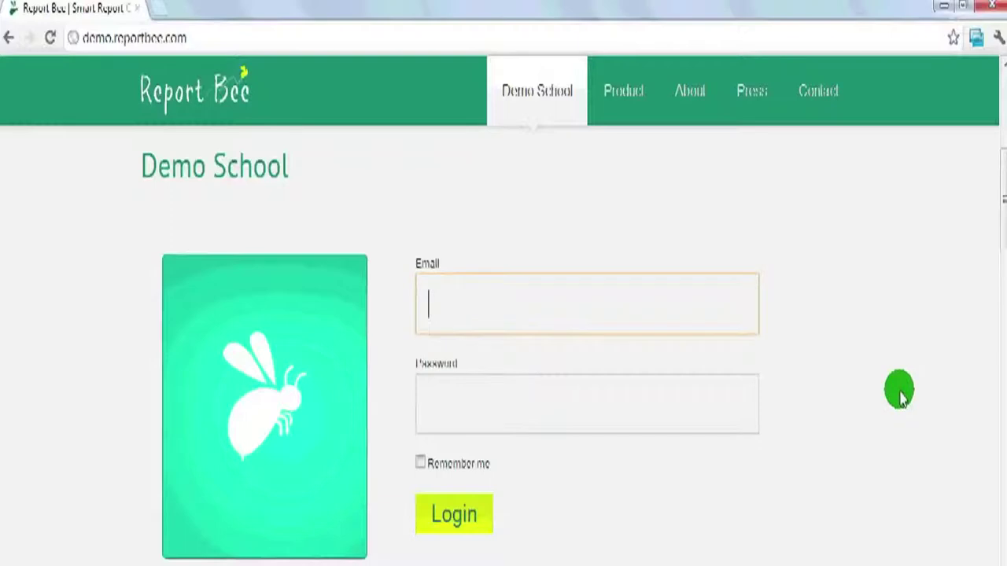
text(teach)
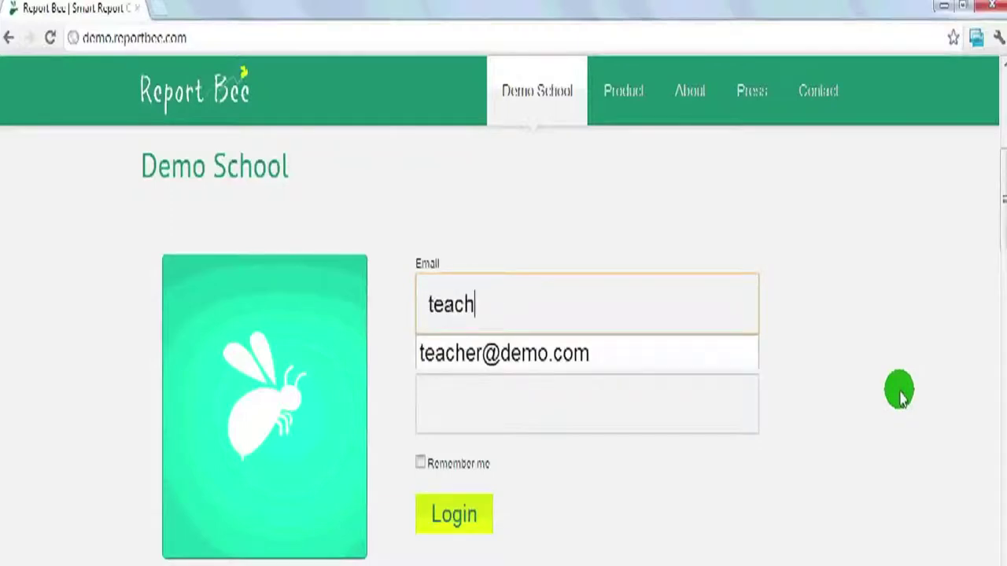
text(er@demo.co)
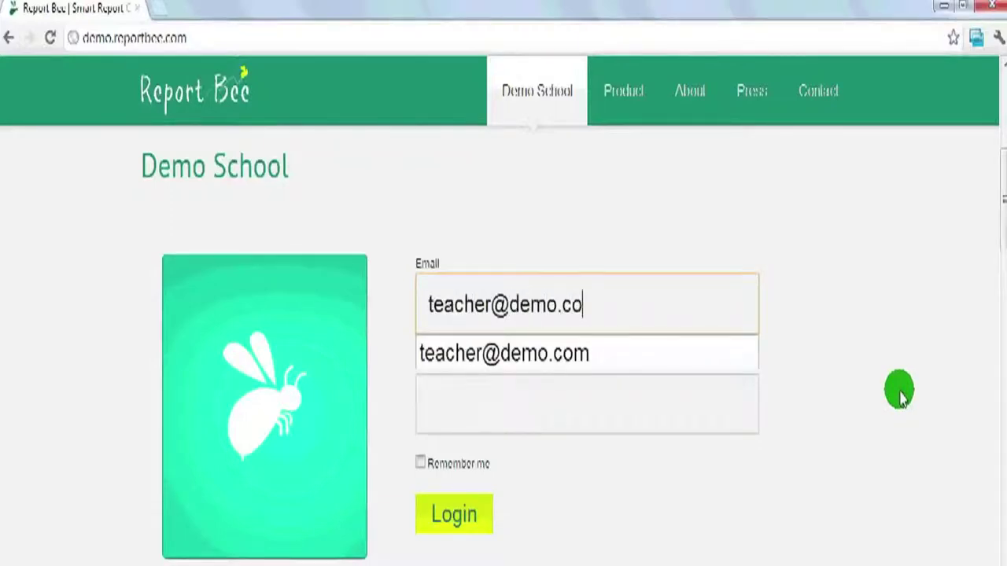
text(m)
key(Tab)
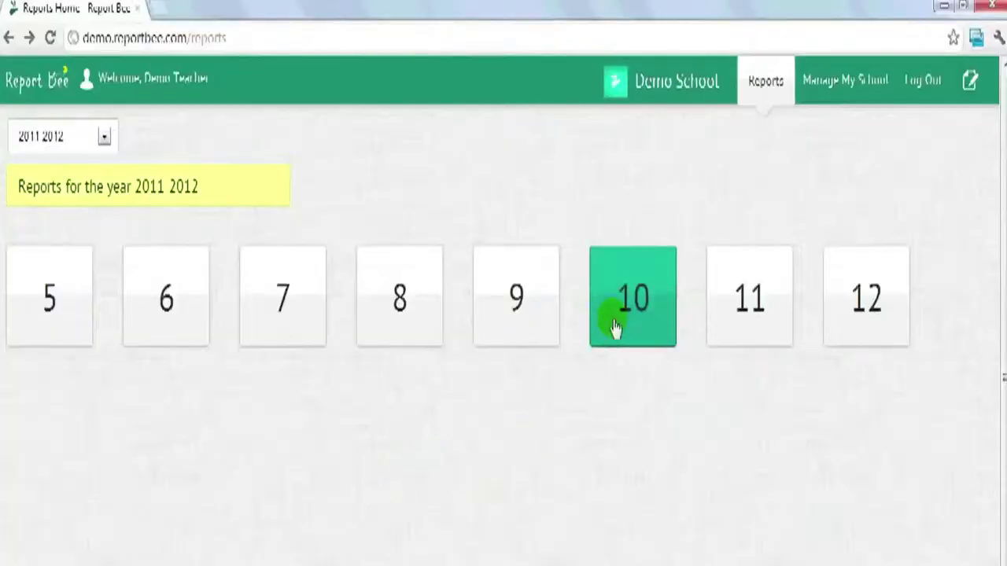
Open the grade 10 report from the 2011 2012 Reports page.
click(615, 329)
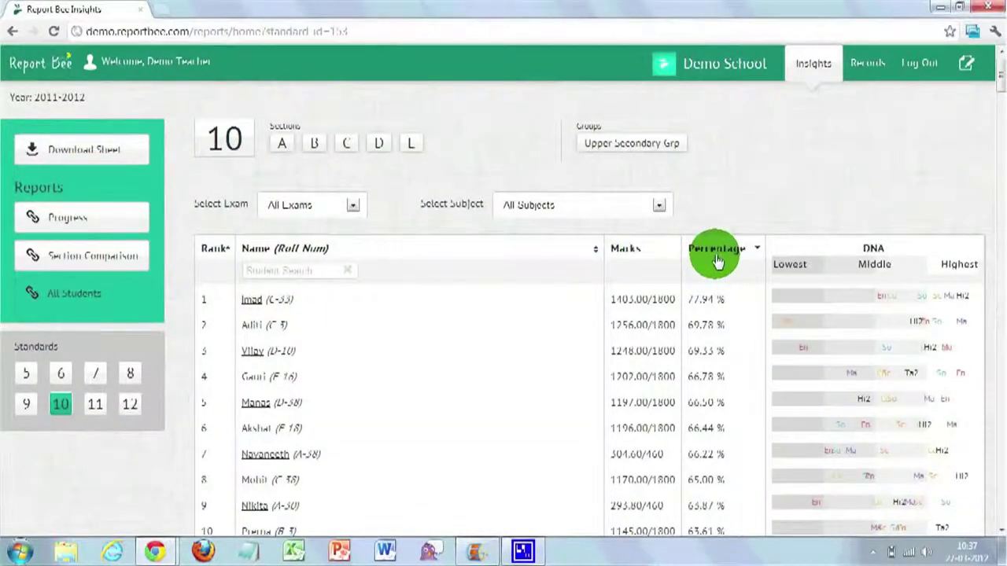
Sort grade 10 students by percentage ascending and try 'ab' in the Student Search box.
click(755, 250)
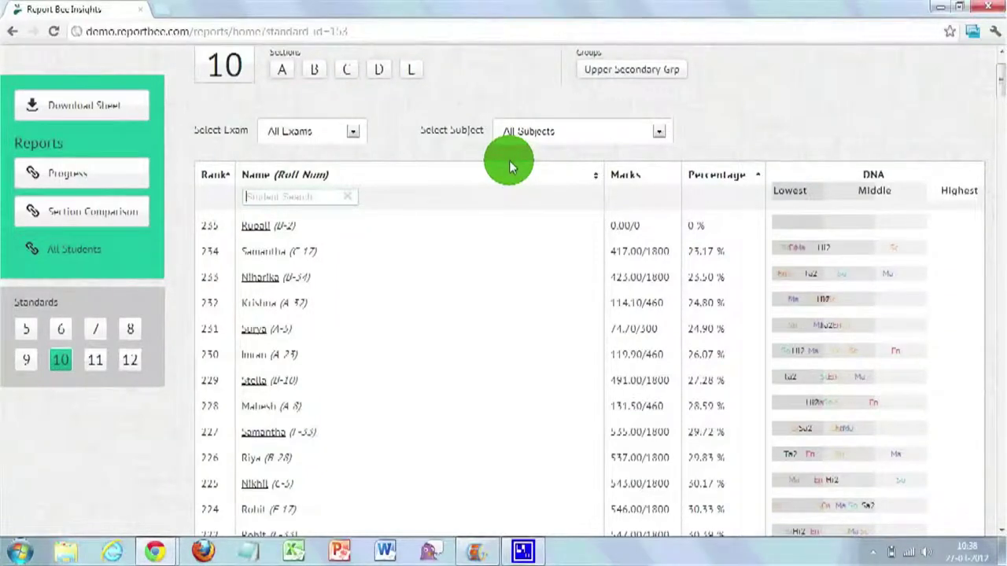
text(ab)
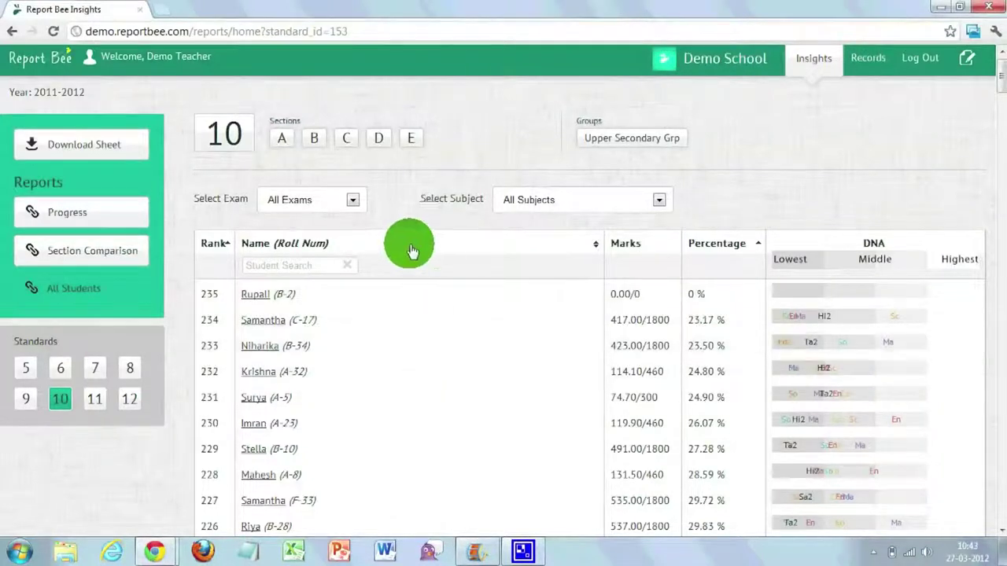
Filter the grade 10 table to section A students, ranked highest percentage first.
click(281, 139)
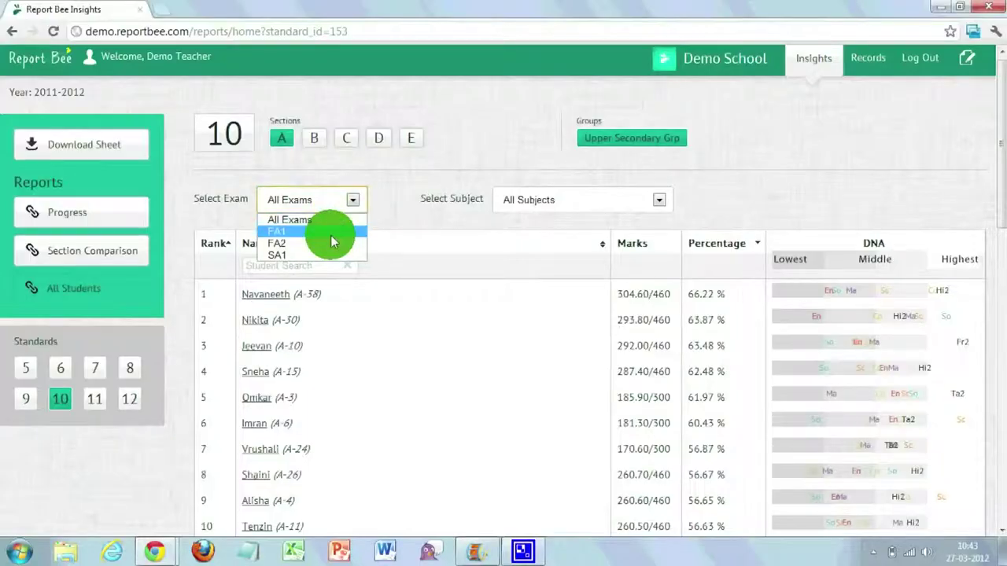
Narrow section A's results to the FA1 exam and bring up the subject list.
click(331, 235)
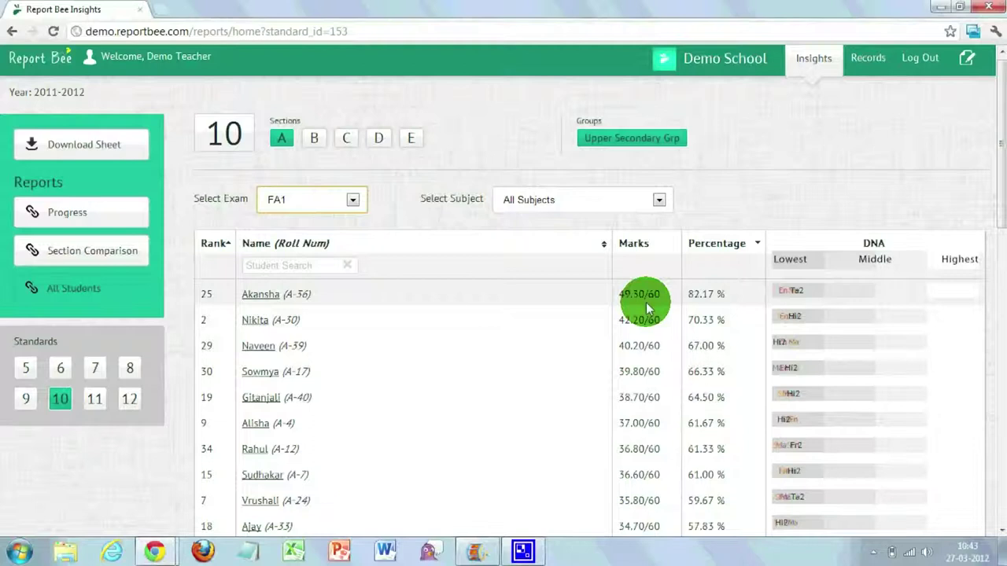
click(659, 199)
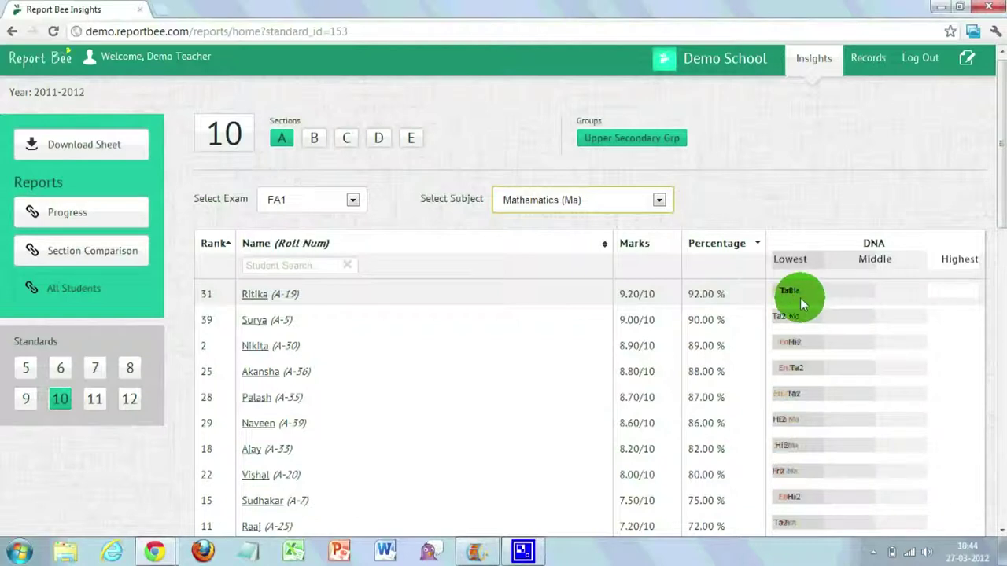
click(225, 135)
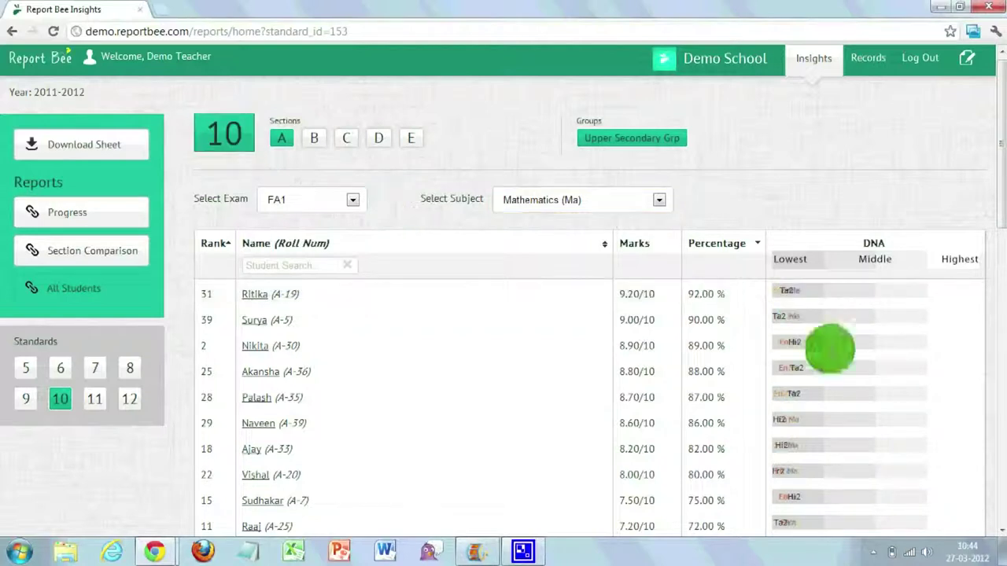
scroll(980, 321, down, 12)
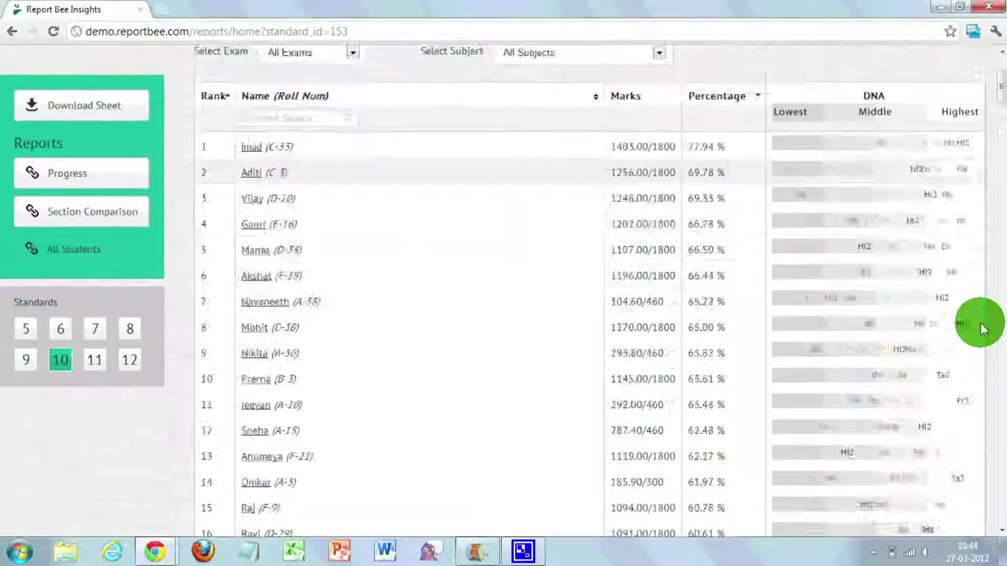
scroll(980, 329, down, 20)
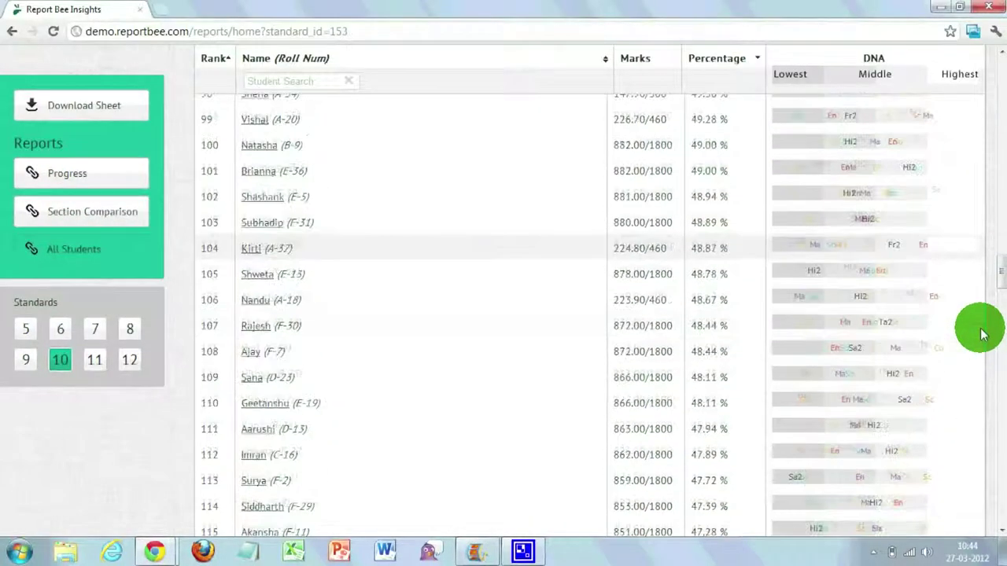
scroll(980, 334, down, 20)
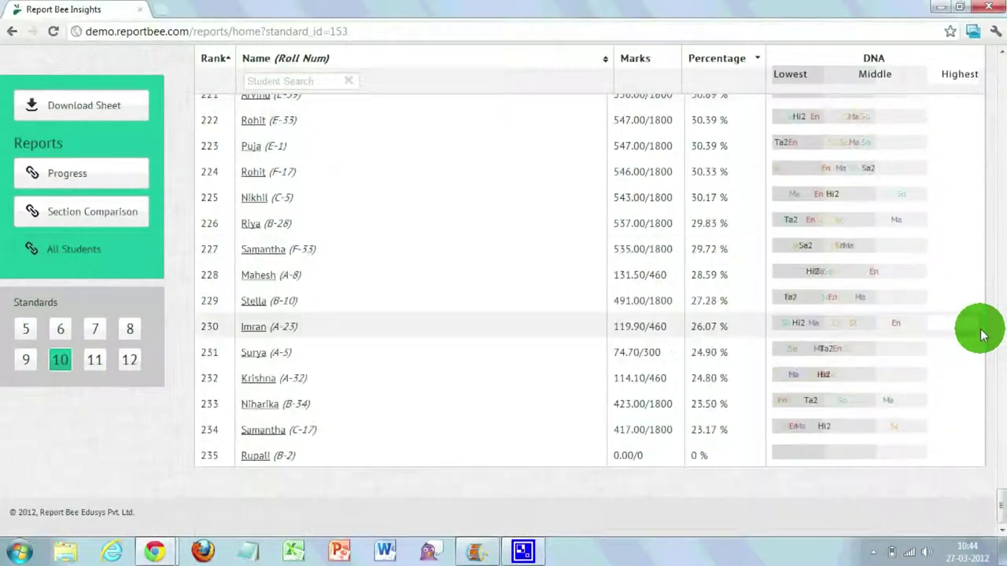
drag(996, 505, 993, 55)
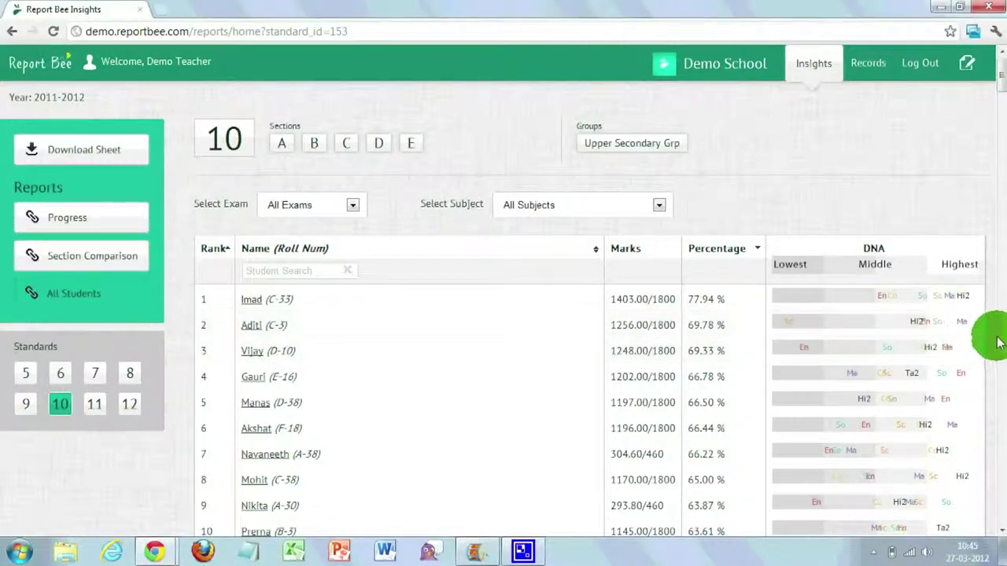
scroll(991, 334, down, 2)
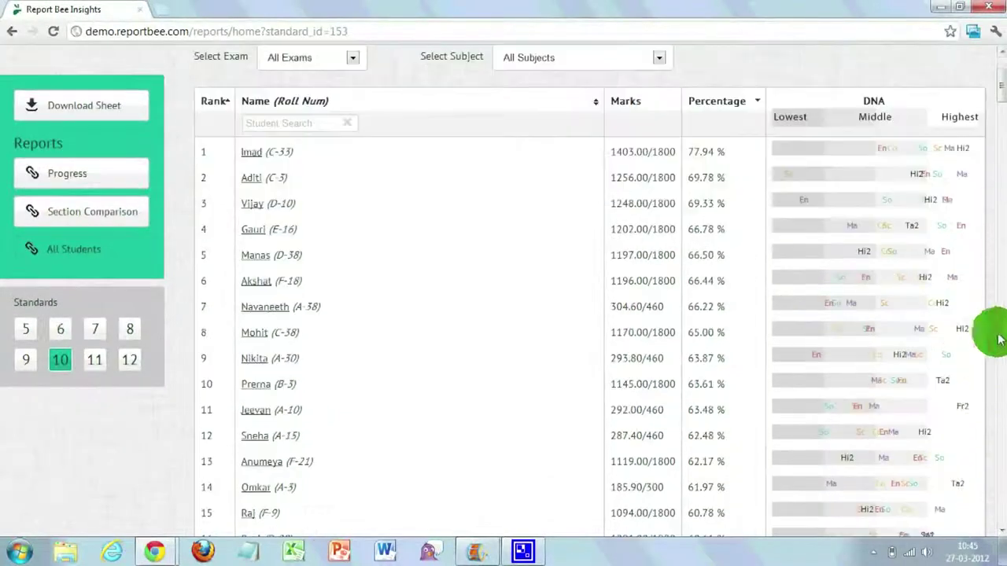
scroll(997, 393, down, 9)
scroll(995, 393, up, 10)
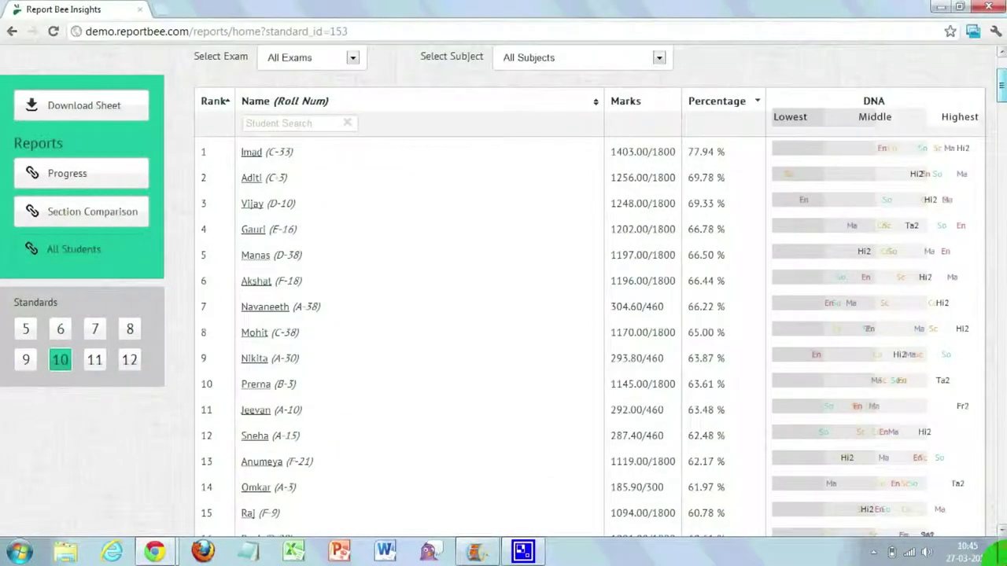
key(End)
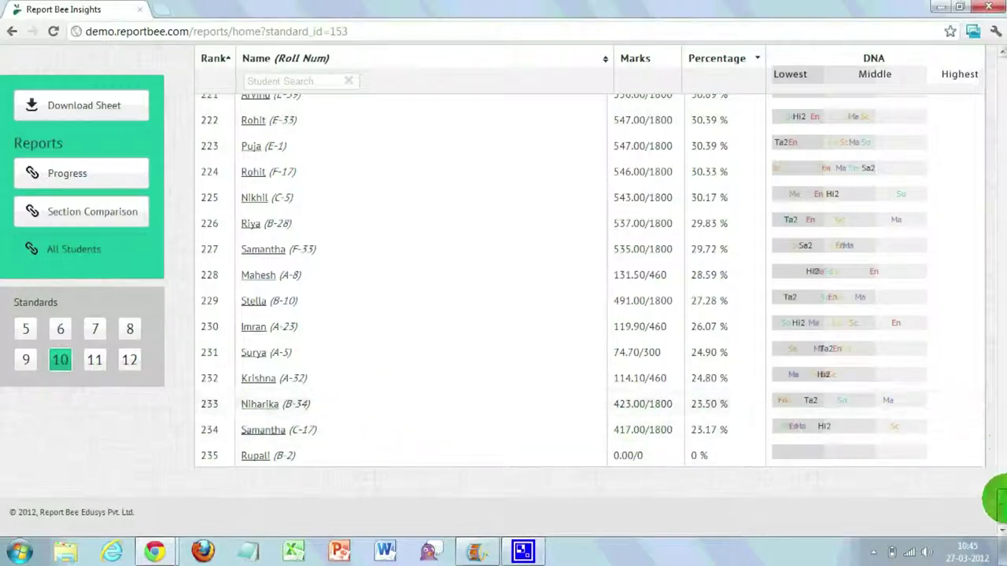
drag(998, 500, 992, 59)
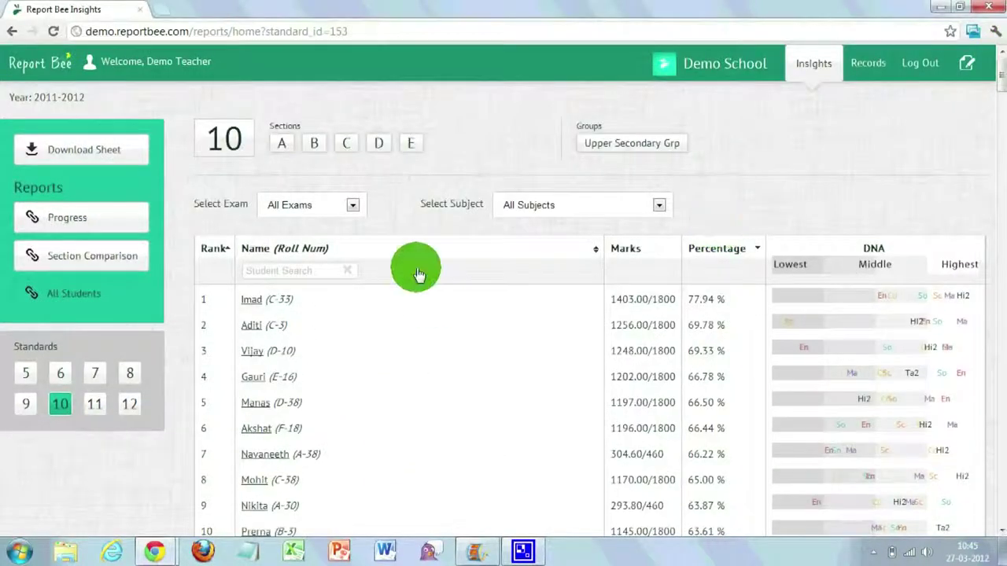
click(254, 298)
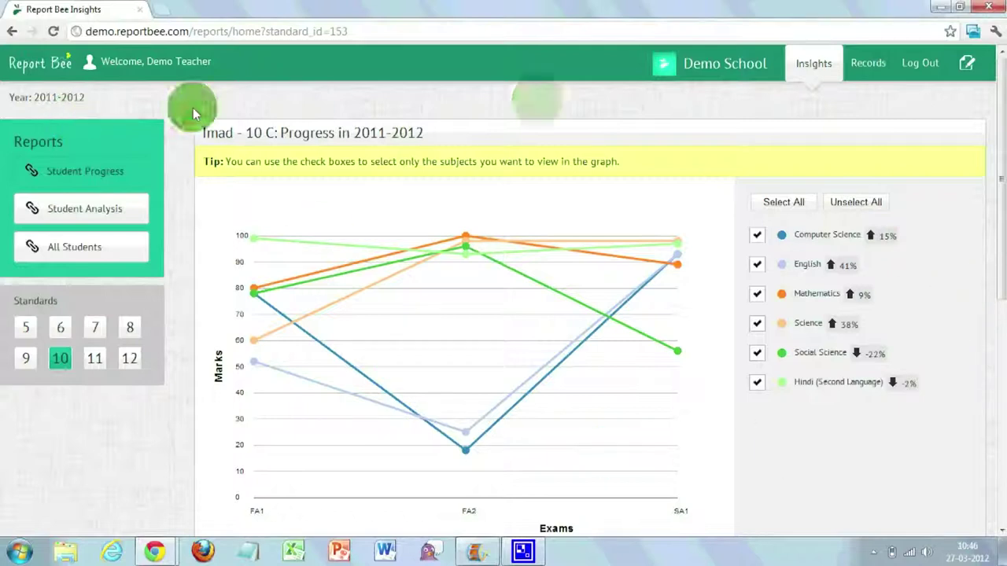
click(92, 248)
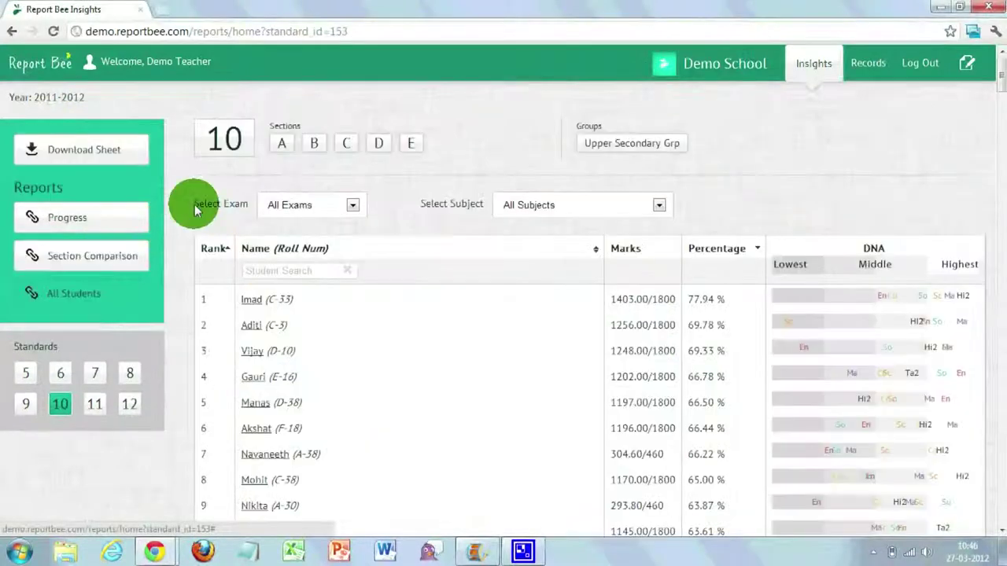
Select section A, review the Class 10 A progress graph, then return to All Students.
click(284, 144)
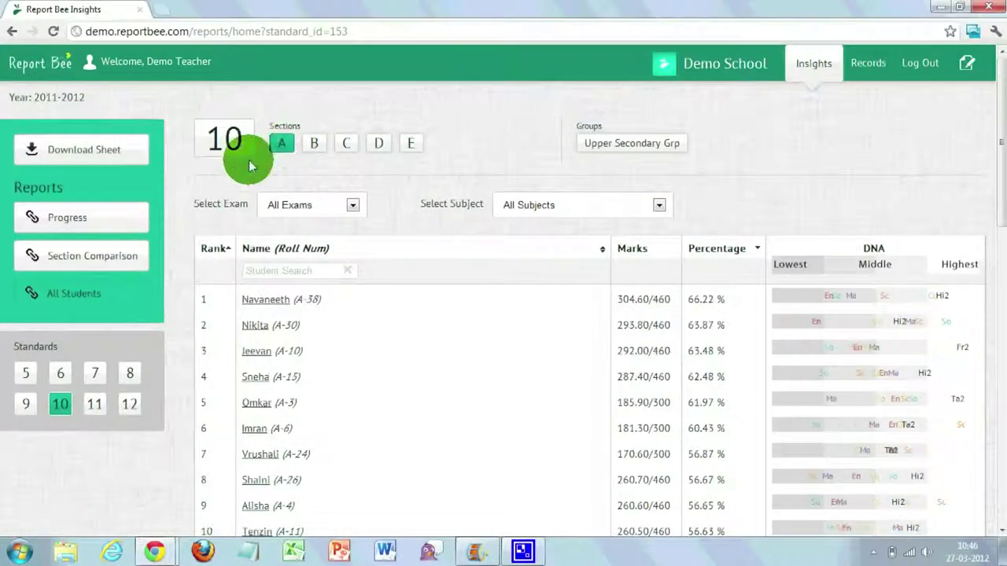
click(107, 216)
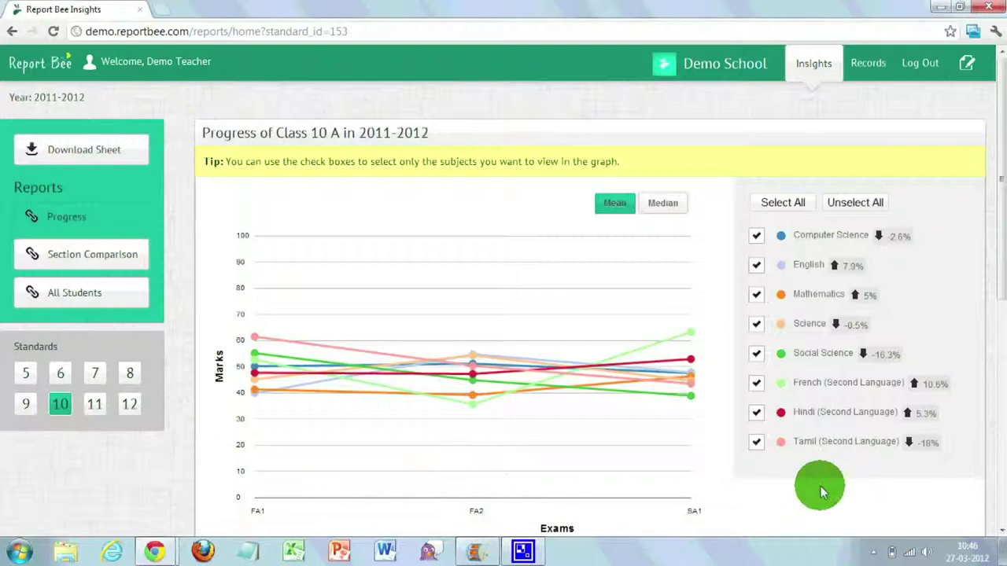
scroll(820, 491, down, 1)
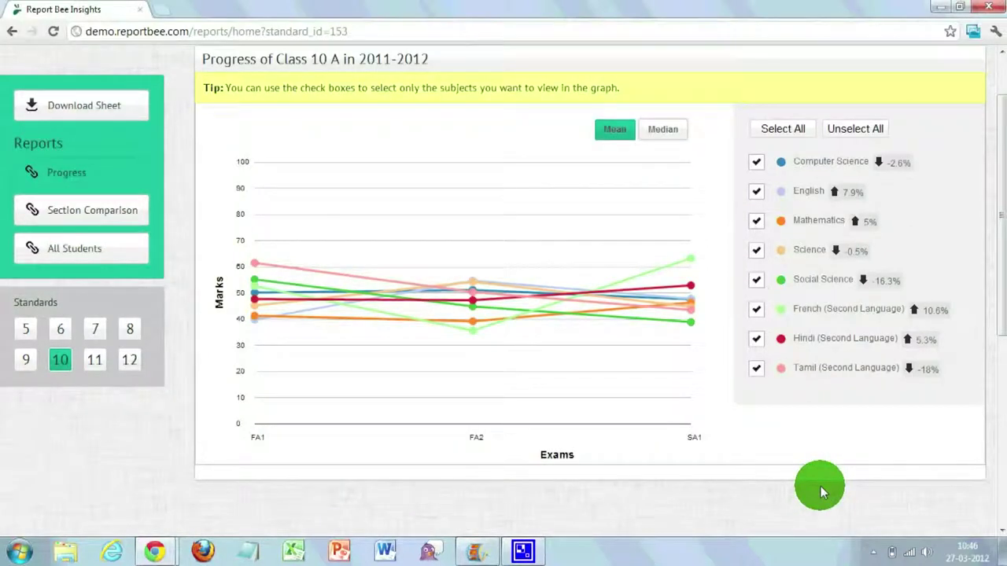
scroll(821, 489, up, 1)
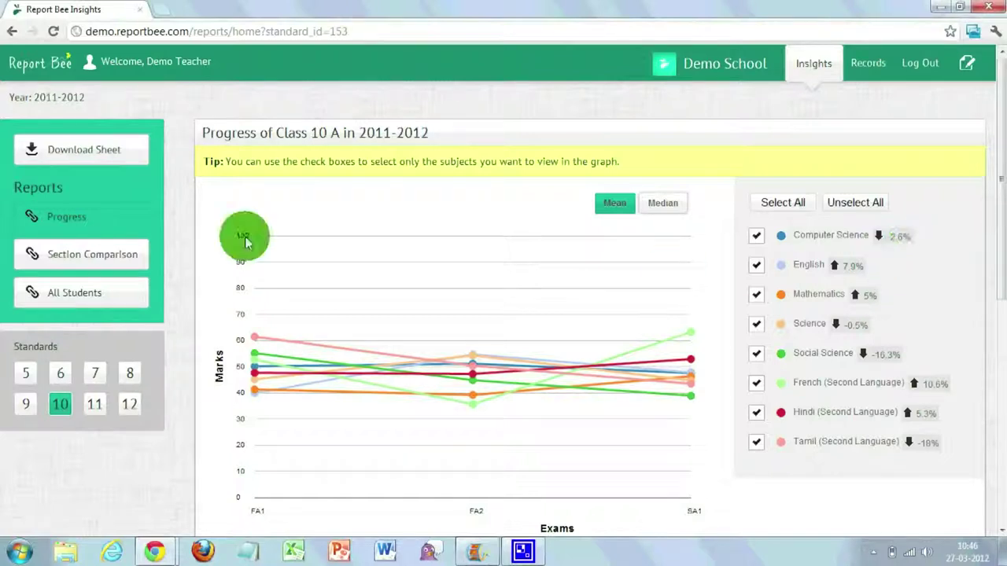
click(70, 293)
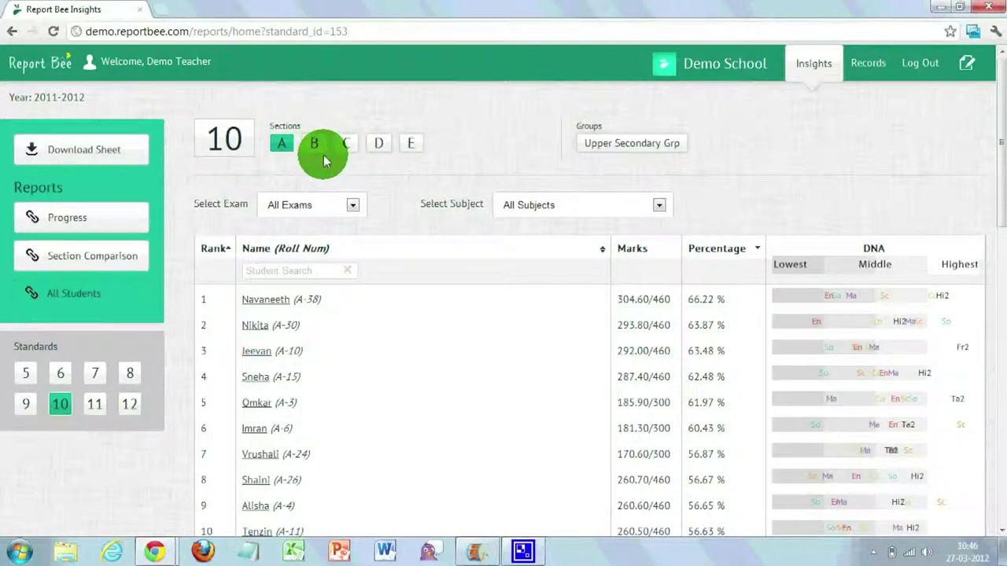
Show the Class 10 section comparison graph of Computer Science marks for sections A–E.
click(137, 266)
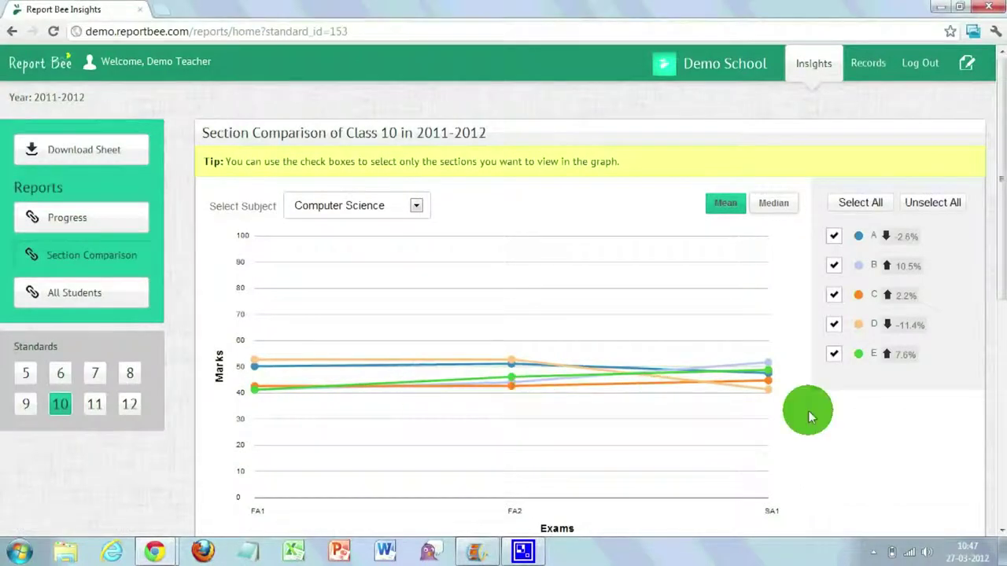
scroll(808, 411, down, 2)
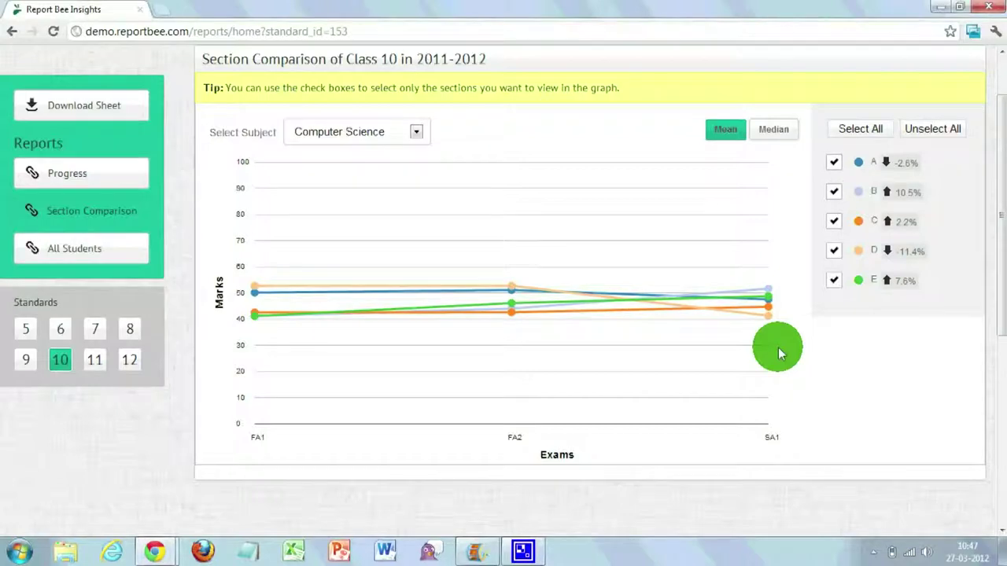
Switch the comparison subject to Mathematics and read the section values across FA1–SA1.
click(417, 132)
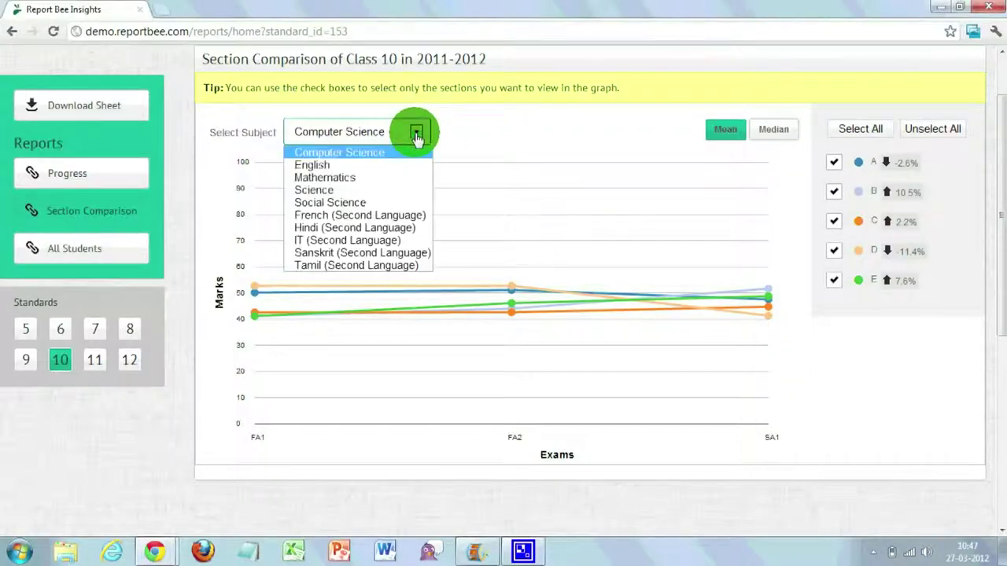
click(378, 177)
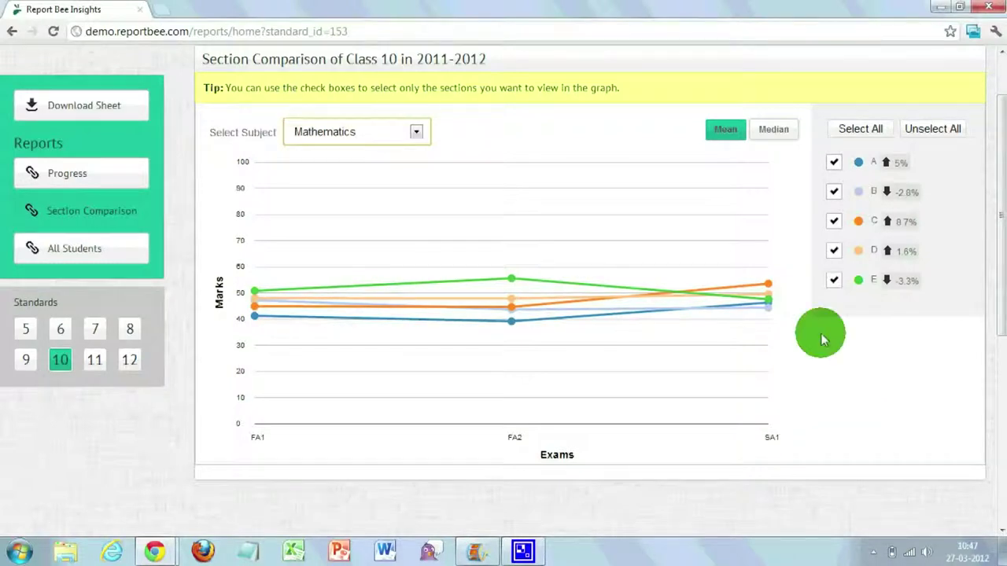
mouse_move(763, 283)
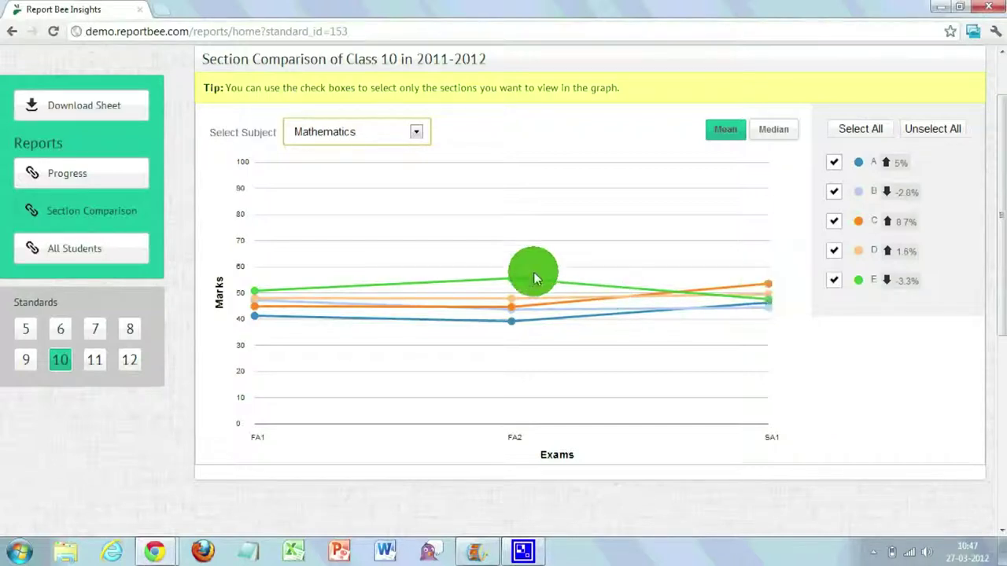
mouse_move(513, 283)
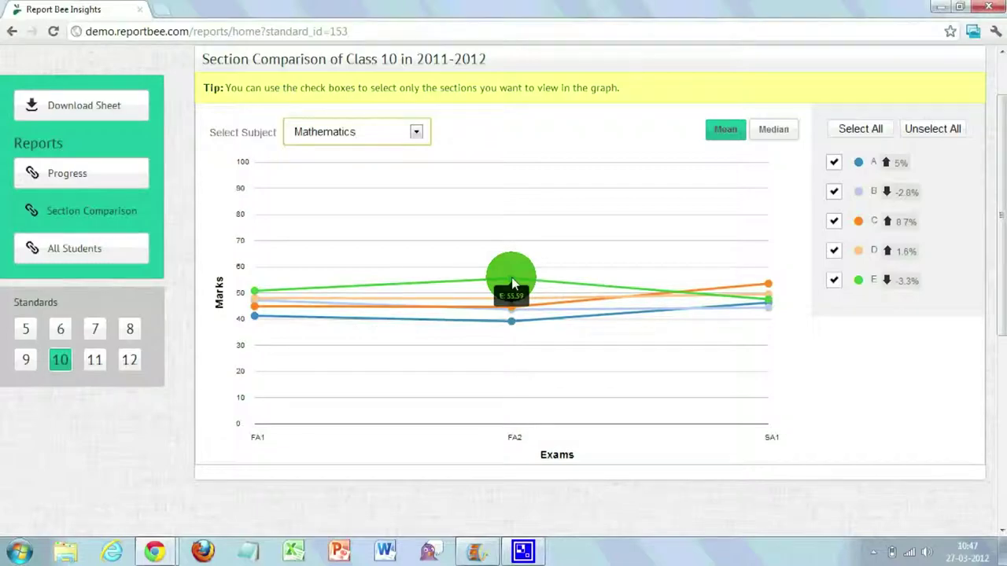